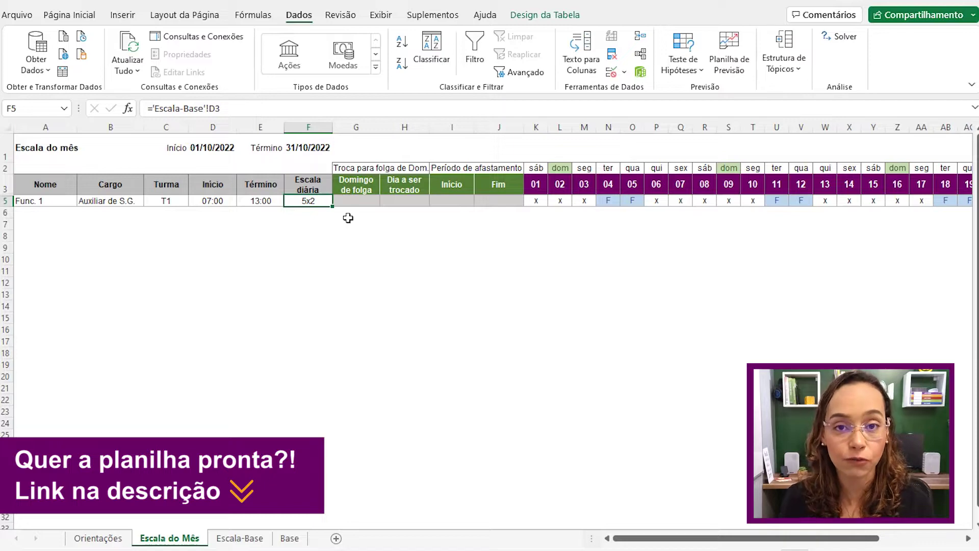
# Step: Add Func. 2 to the first empty row of the Escala-Base sheet, with Eletricista as the Cargo
pyautogui.click(290, 539)
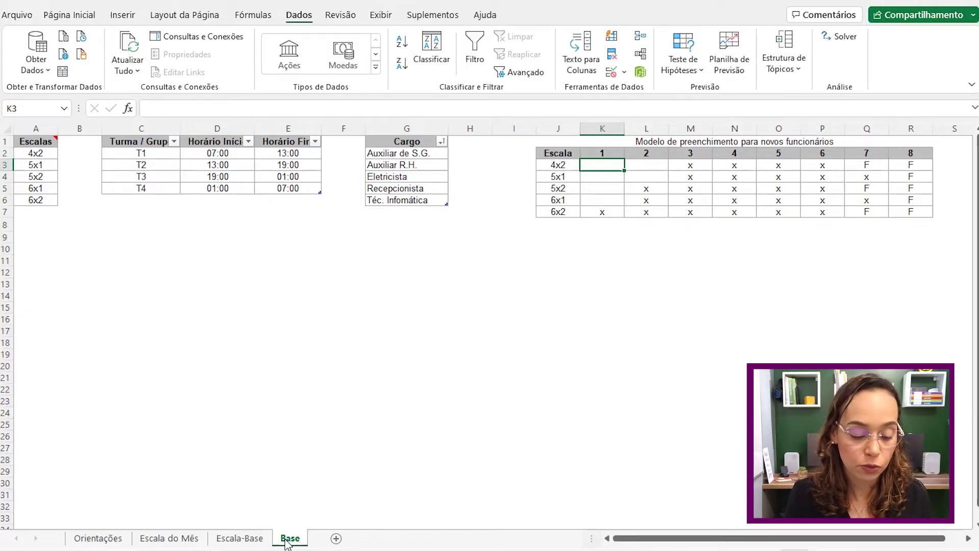
pyautogui.click(240, 539)
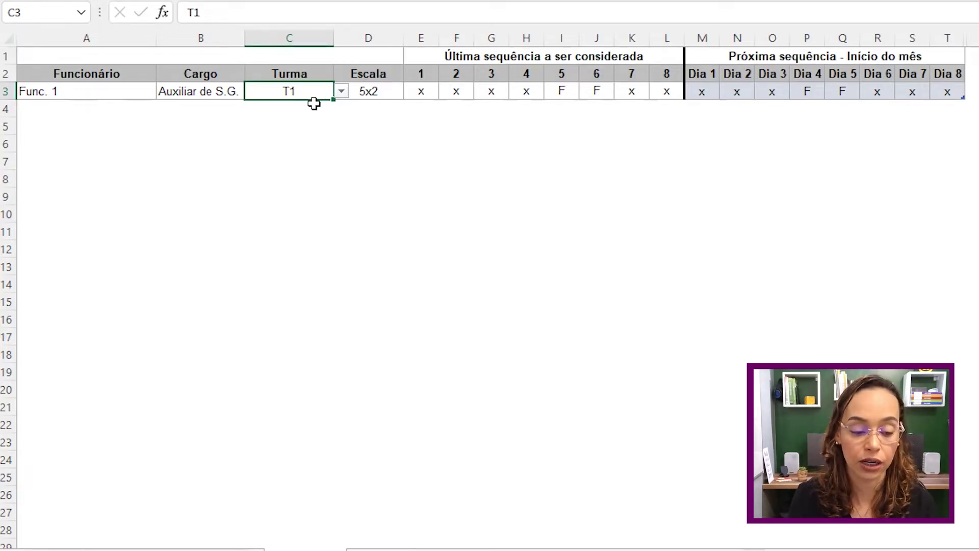
pyautogui.click(94, 104)
pyautogui.write('Func. 2')
pyautogui.press('Tab')
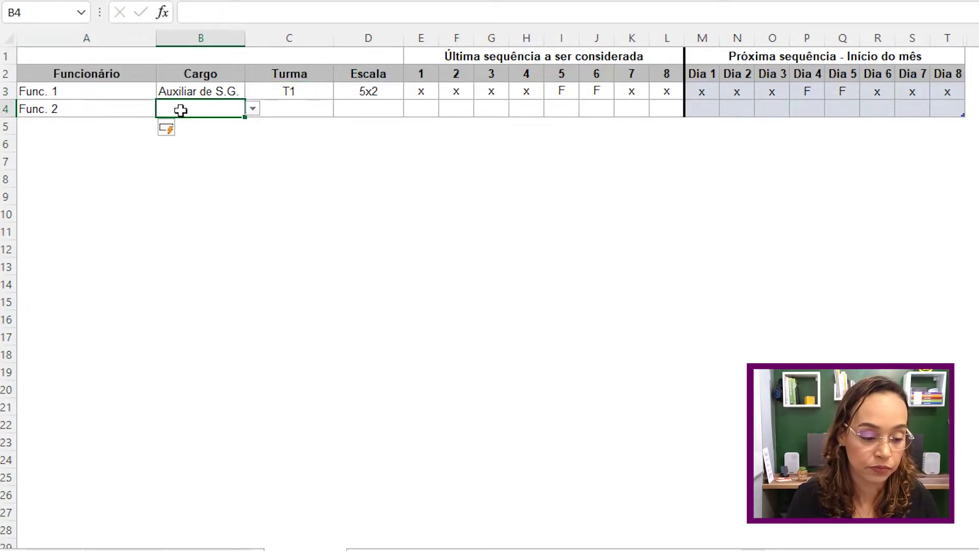
pyautogui.click(253, 108)
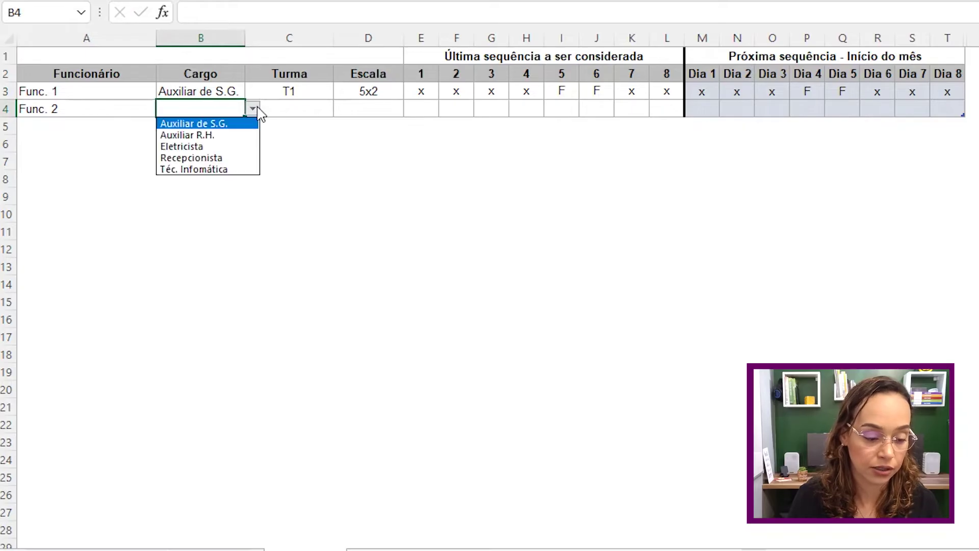
pyautogui.click(237, 147)
# Step: Set Func. 2's Turma to T2 and Escala to 6x1
pyautogui.click(298, 110)
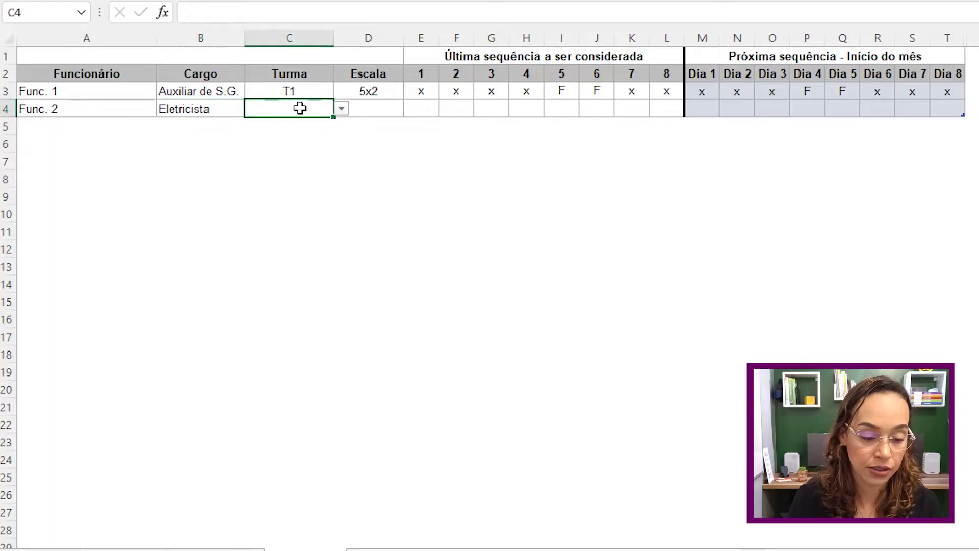
pyautogui.click(341, 108)
pyautogui.click(299, 135)
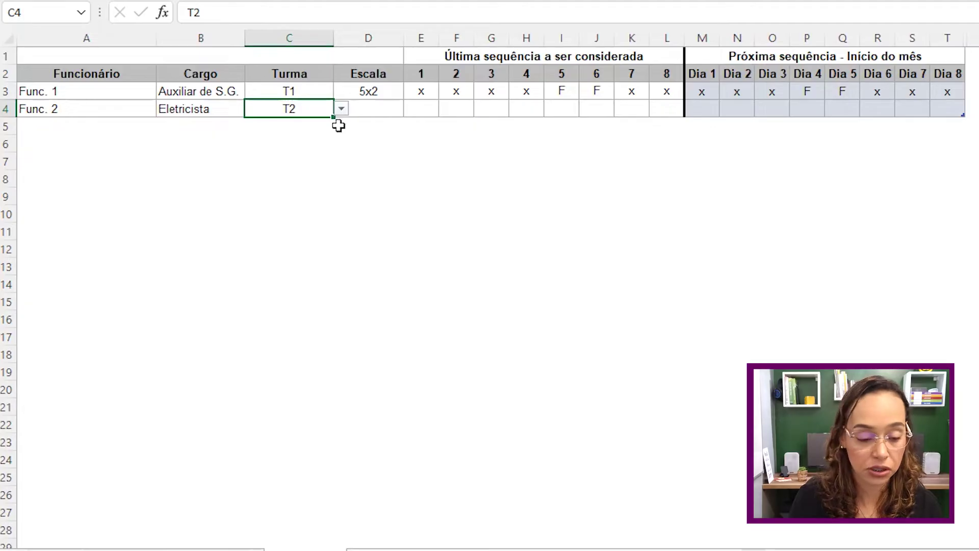
pyautogui.click(381, 108)
pyautogui.click(410, 110)
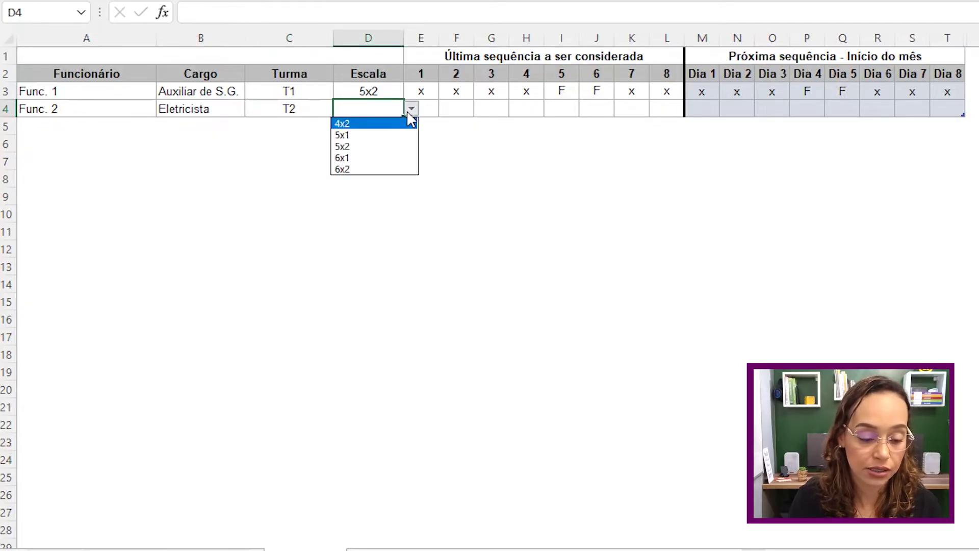
pyautogui.click(389, 159)
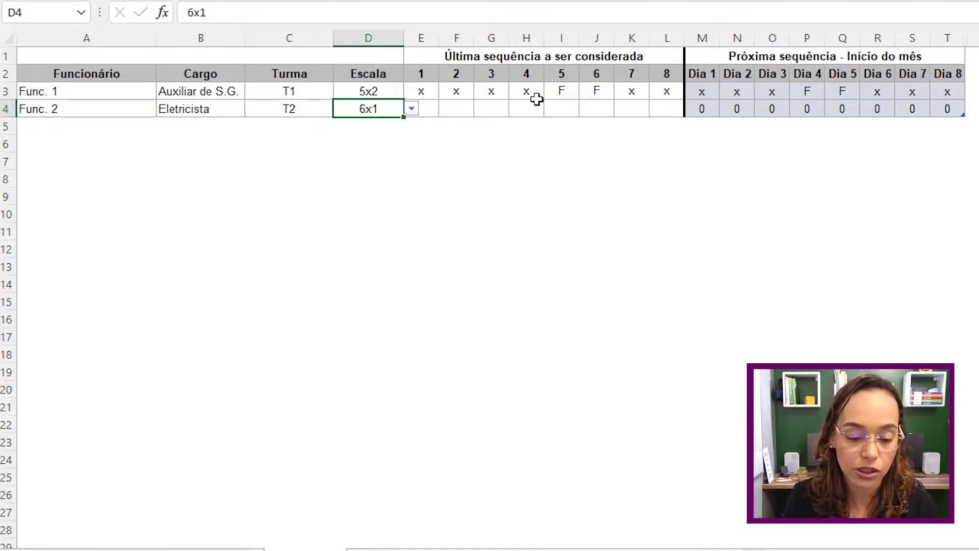
# Step: Enter x for days 1 to 5 of Func. 2's last sequence to be considered
pyautogui.click(432, 111)
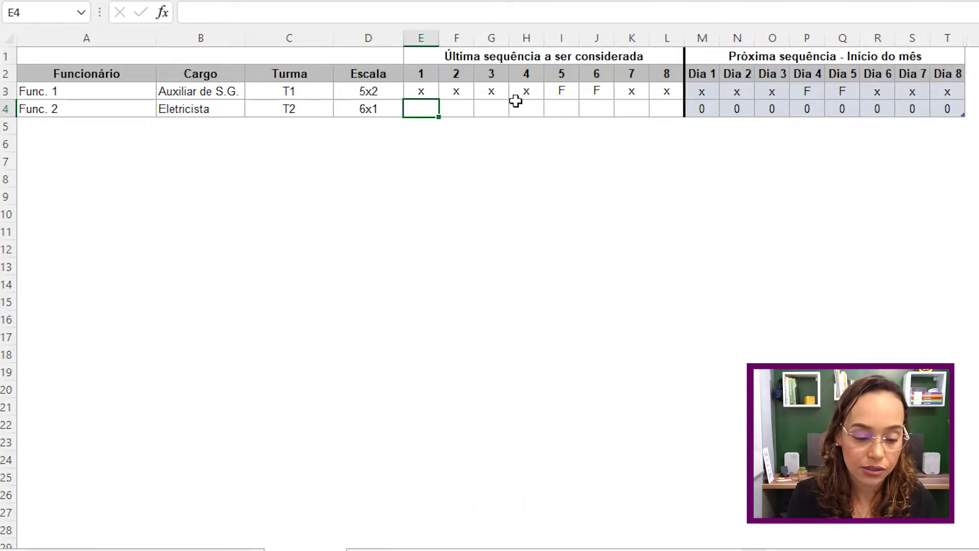
pyautogui.write('x')
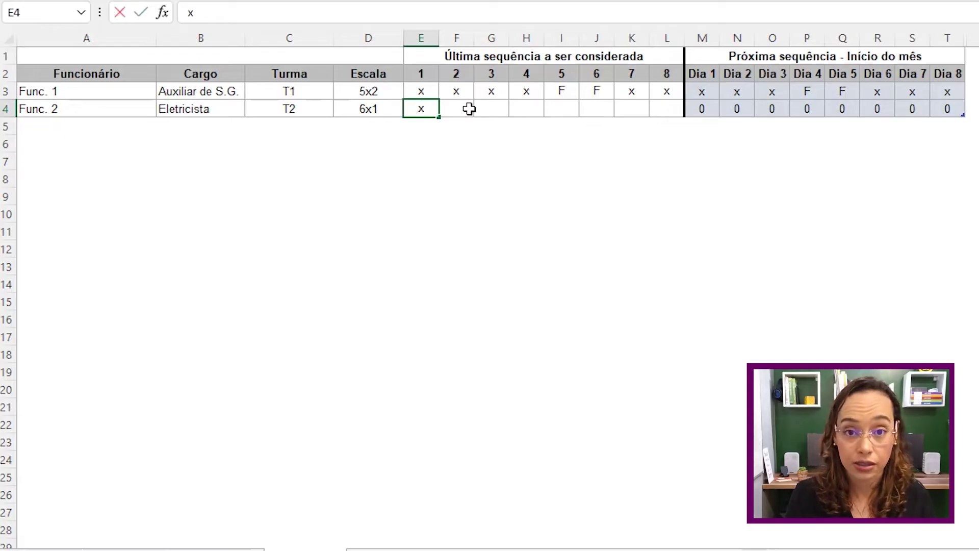
pyautogui.click(468, 109)
pyautogui.write('x')
pyautogui.click(495, 108)
pyautogui.write('x')
pyautogui.click(526, 108)
pyautogui.write('x')
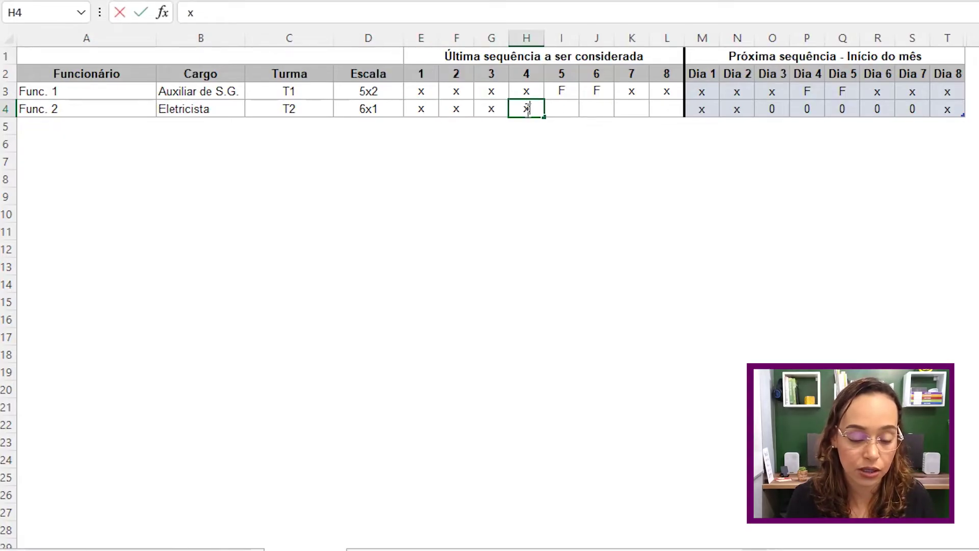
pyautogui.click(564, 109)
pyautogui.write('x')
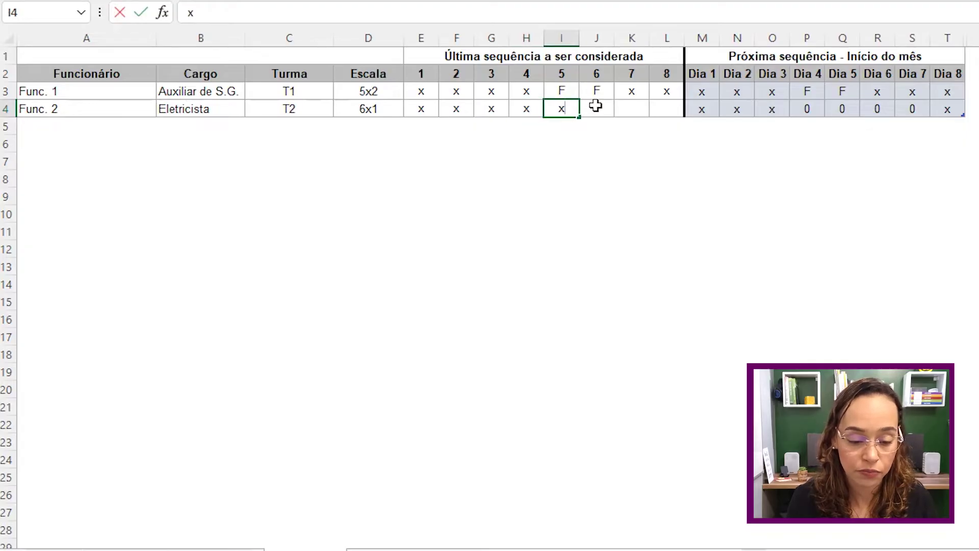
# Step: Complete Func. 2's last sequence with F on day 6 and x on days 7 and 8
pyautogui.click(596, 106)
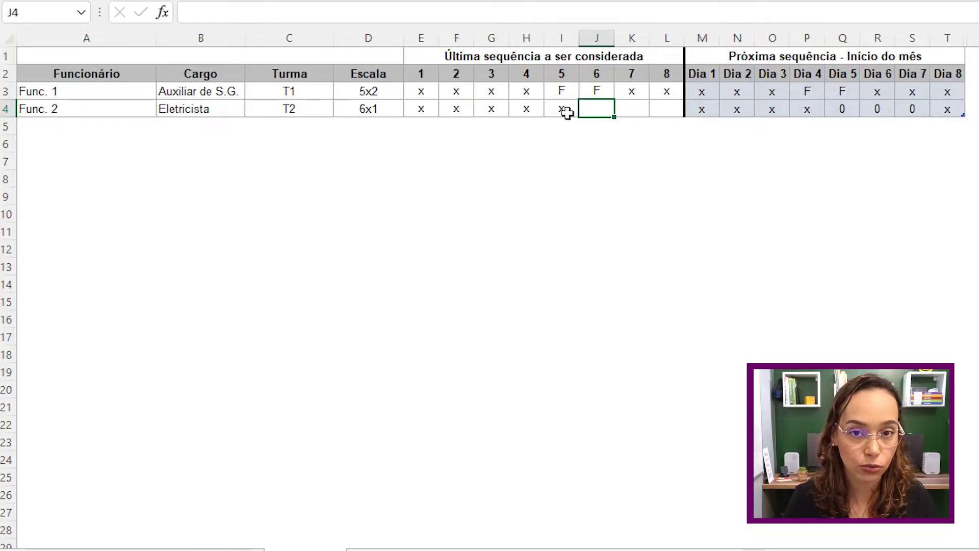
pyautogui.write('F')
pyautogui.click(625, 108)
pyautogui.write('x')
pyautogui.click(665, 107)
pyautogui.write('x')
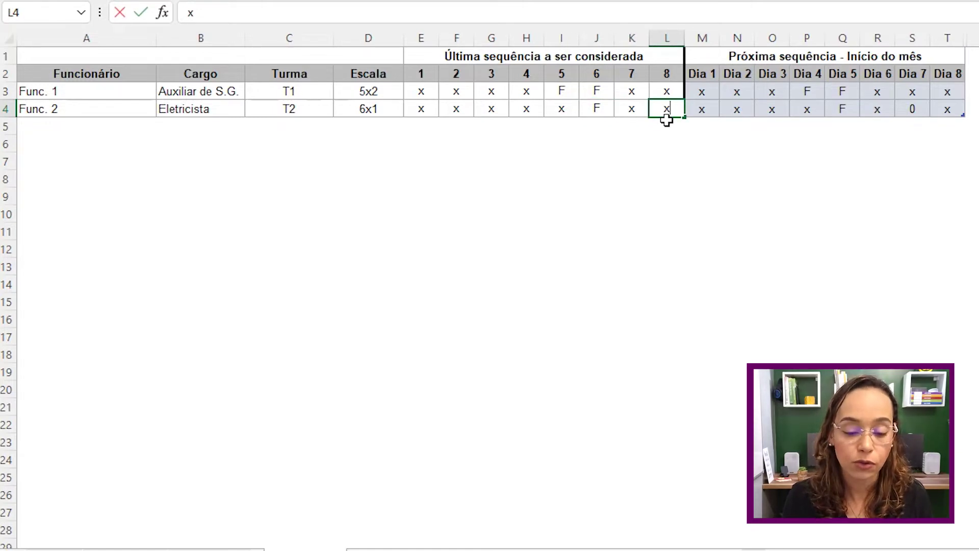
pyautogui.press('Tab')
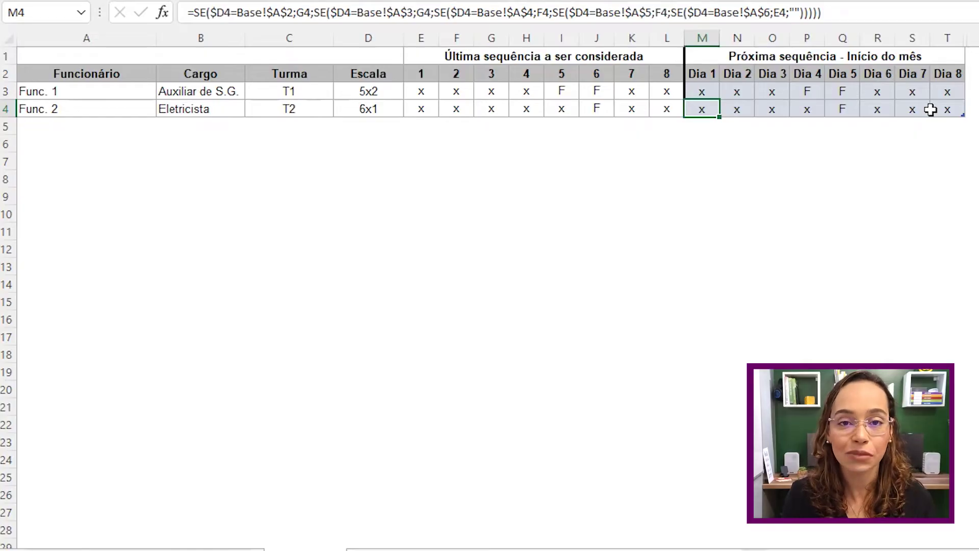
# Step: Copy the 6x1 new-employee template row from the Base sheet into Func. 2's last sequence on Escala-Base, starting at day 1
pyautogui.click(353, 535)
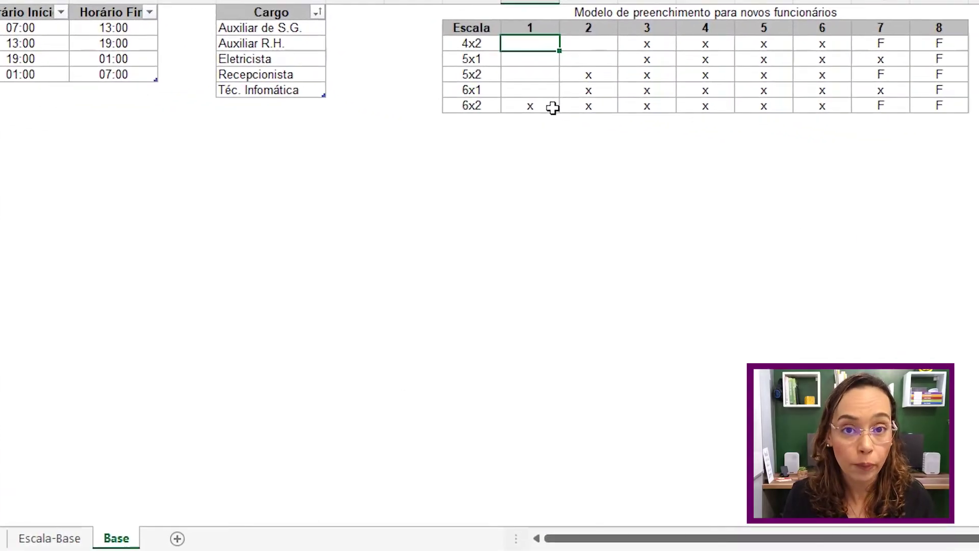
pyautogui.moveTo(531, 91); pyautogui.dragTo(940, 97)
pyautogui.hotkey('ctrl', 'c')
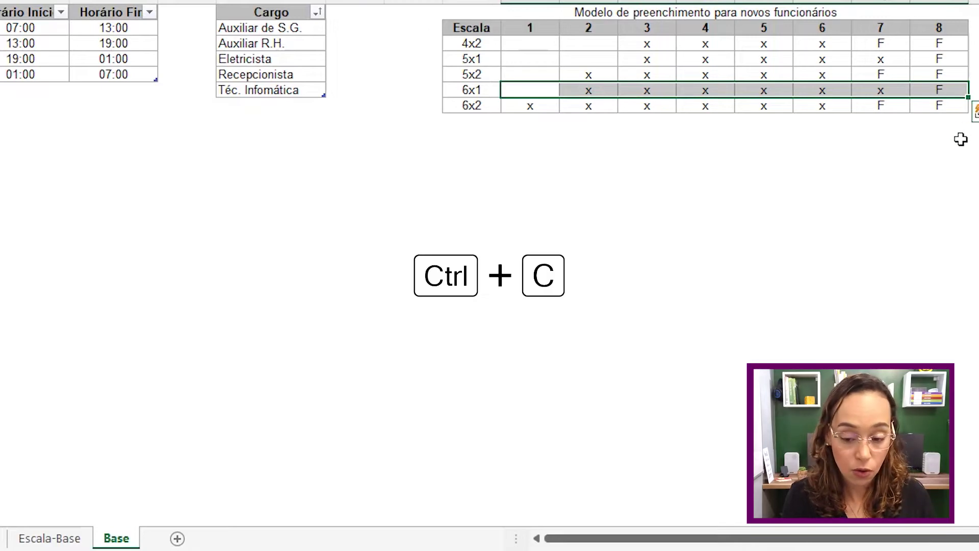
pyautogui.click(60, 539)
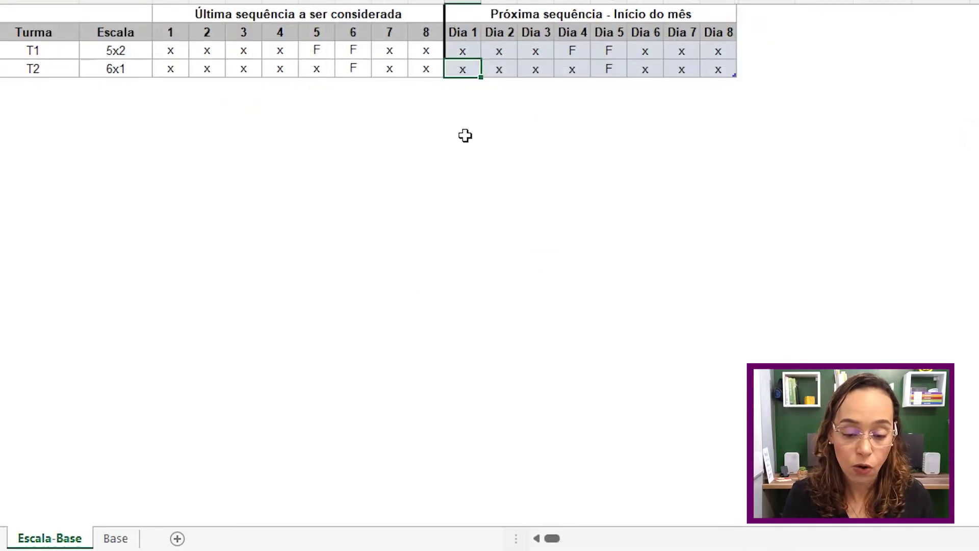
pyautogui.click(173, 69)
pyautogui.hotkey('ctrl', 'v')
pyautogui.press('Right')
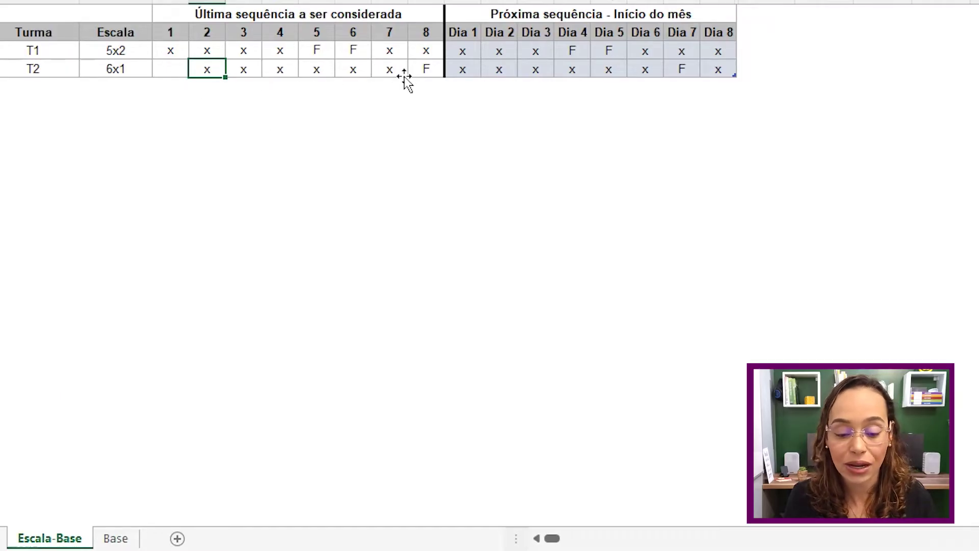
pyautogui.press('Right')
pyautogui.press('Right')
pyautogui.press('Right')
pyautogui.click(177, 68)
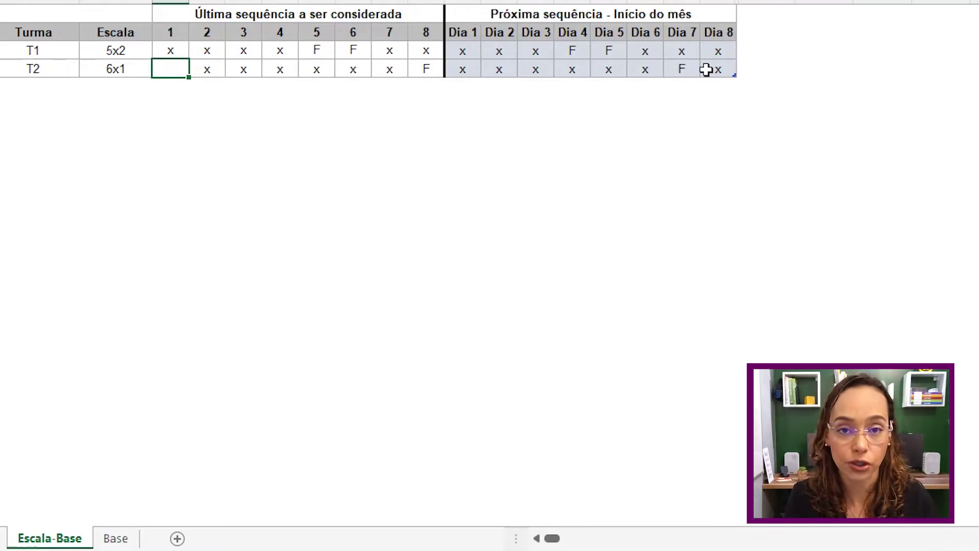
pyautogui.press('Right')
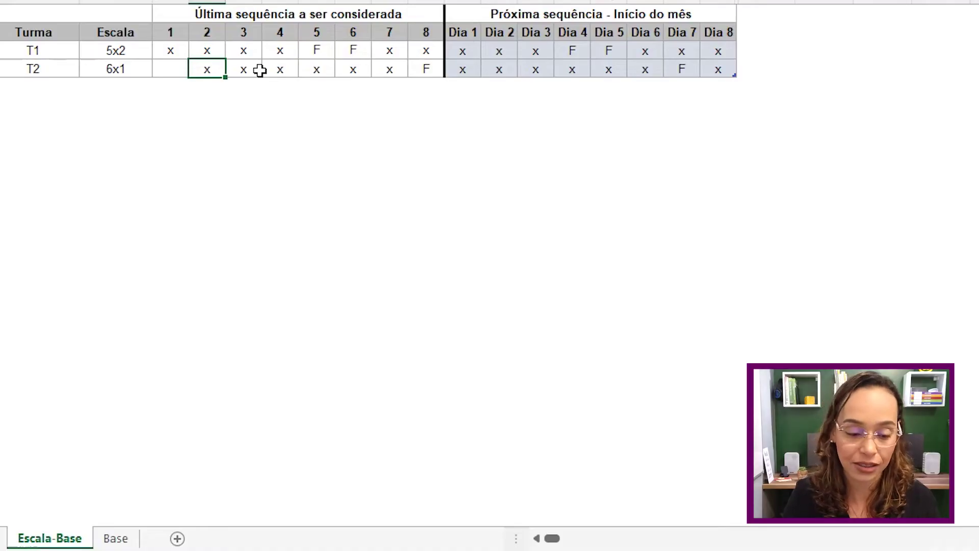
# Step: Re-enter Func. 2's own last sequence over the pasted template: x on day 1, F on day 6 and x on day 8
pyautogui.click(175, 69)
pyautogui.write('x')
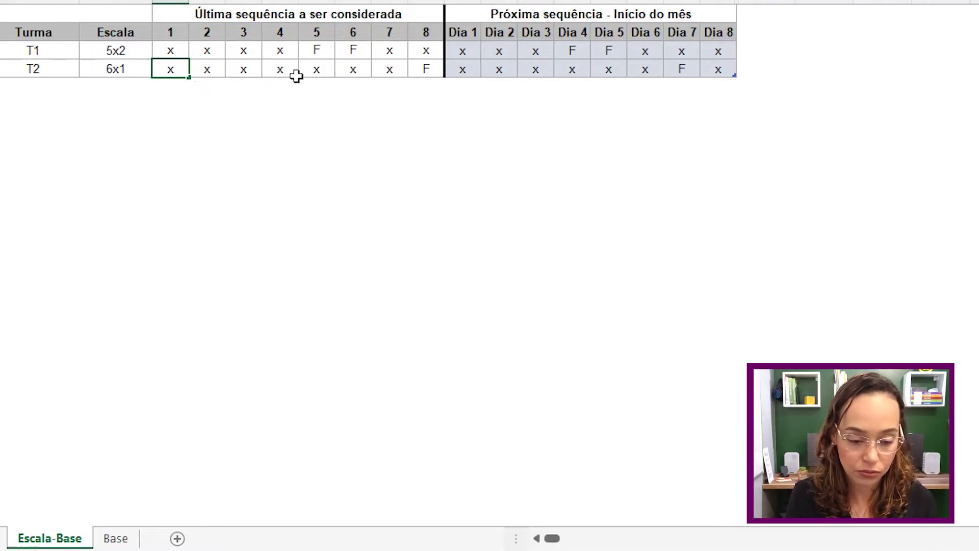
pyautogui.click(350, 72)
pyautogui.write('F')
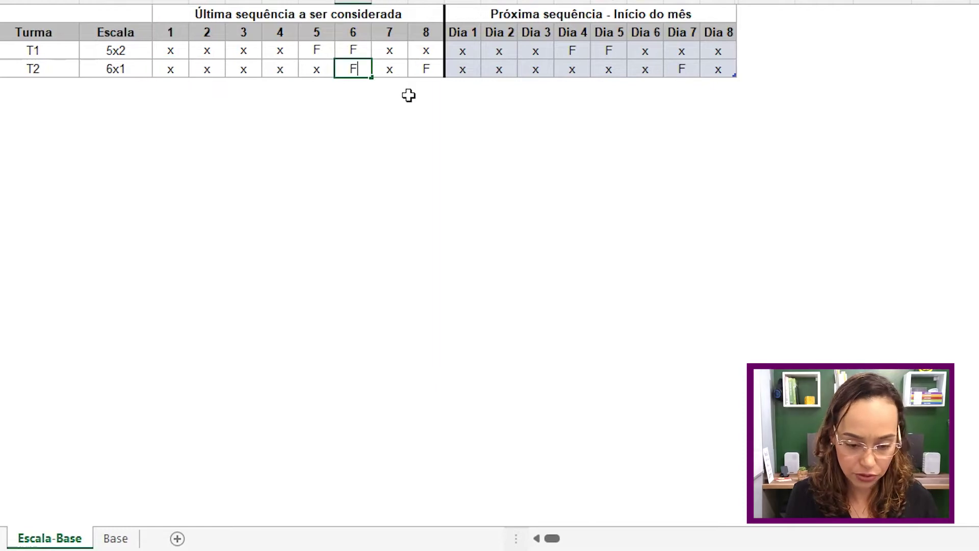
pyautogui.click(396, 70)
pyautogui.click(421, 70)
pyautogui.write('x')
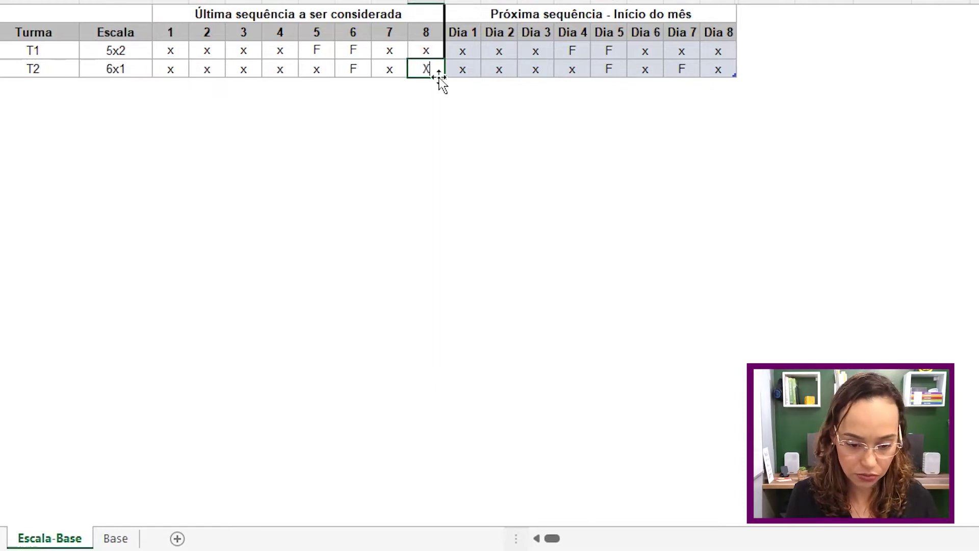
pyautogui.click(464, 69)
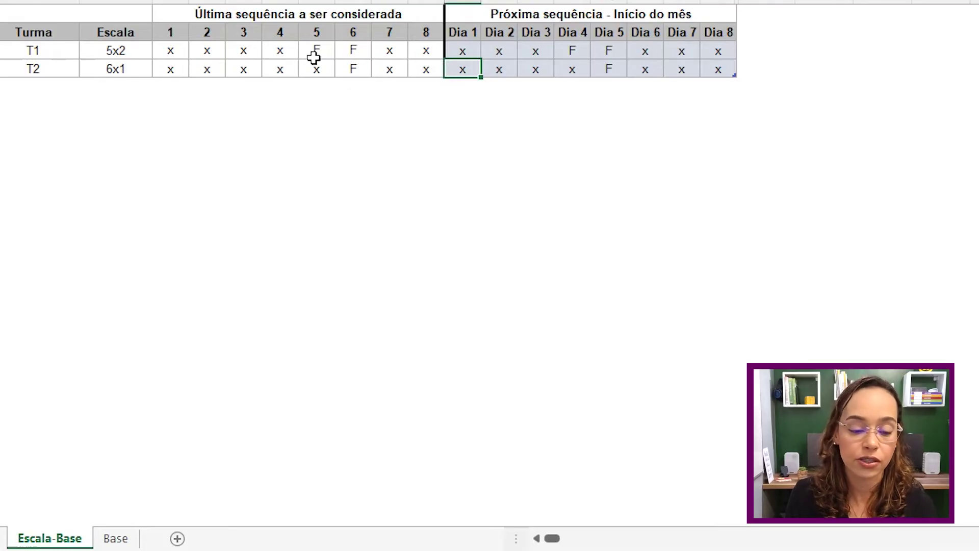
pyautogui.click(187, 69)
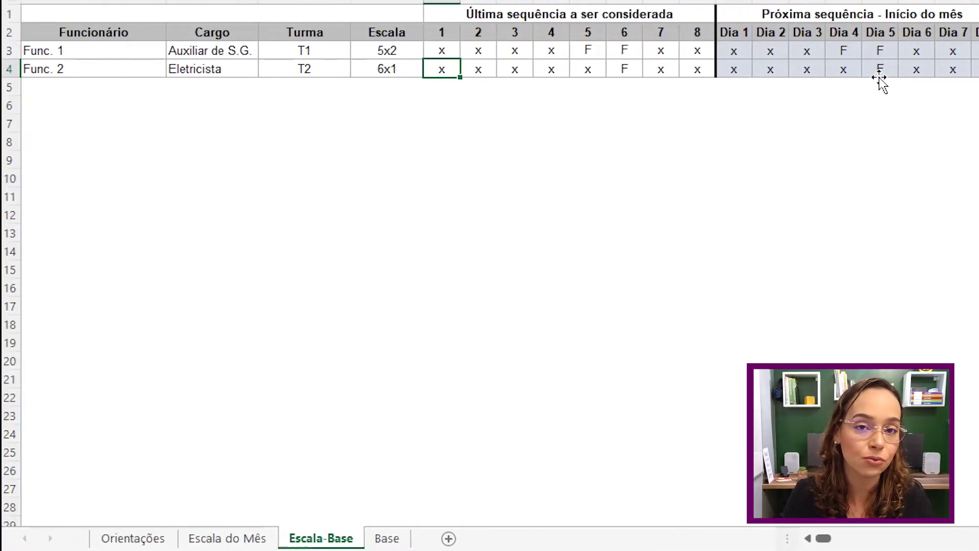
# Step: On the Escala do Mês sheet, extend the schedule table down one row to bring in Func. 2
pyautogui.click(227, 538)
pyautogui.click(61, 94)
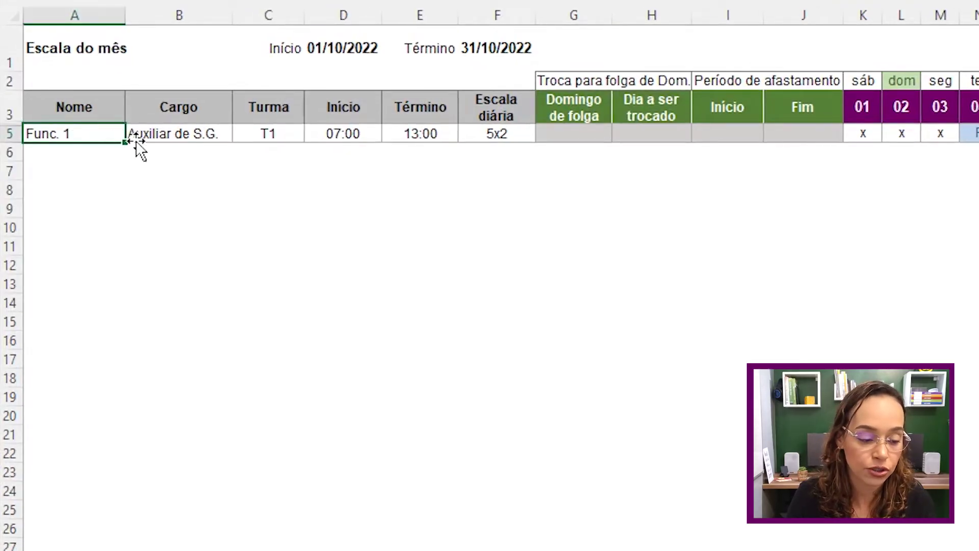
pyautogui.moveTo(125, 143); pyautogui.dragTo(124, 155)
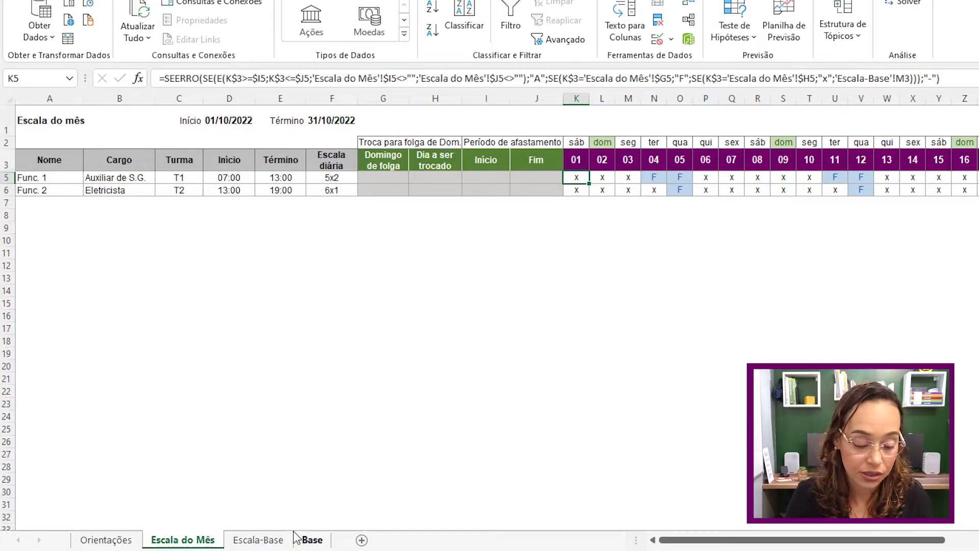
# Step: Compare the upcoming sequences on Escala-Base with the daily schedule on Escala do Mês for both employees
pyautogui.click(278, 545)
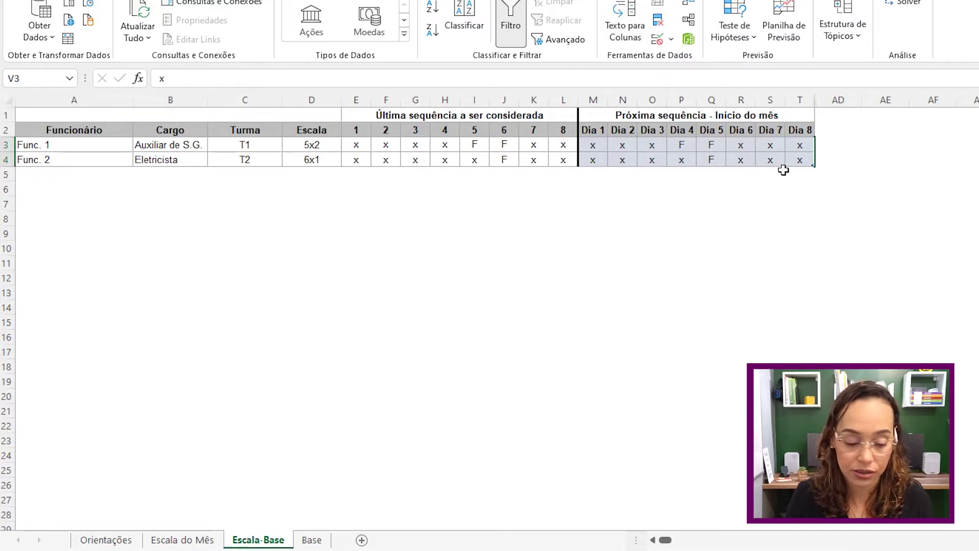
pyautogui.click(190, 542)
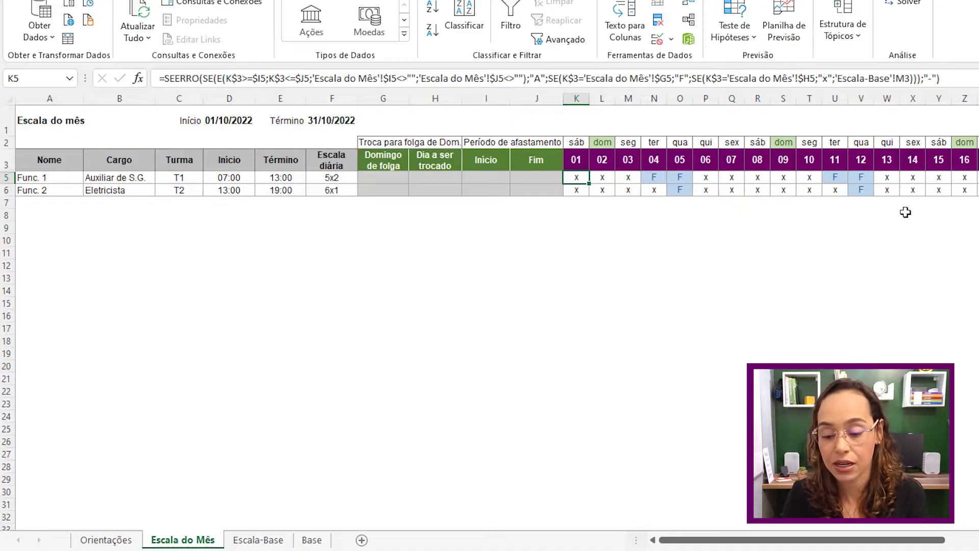
pyautogui.moveTo(729, 539); pyautogui.dragTo(751, 539)
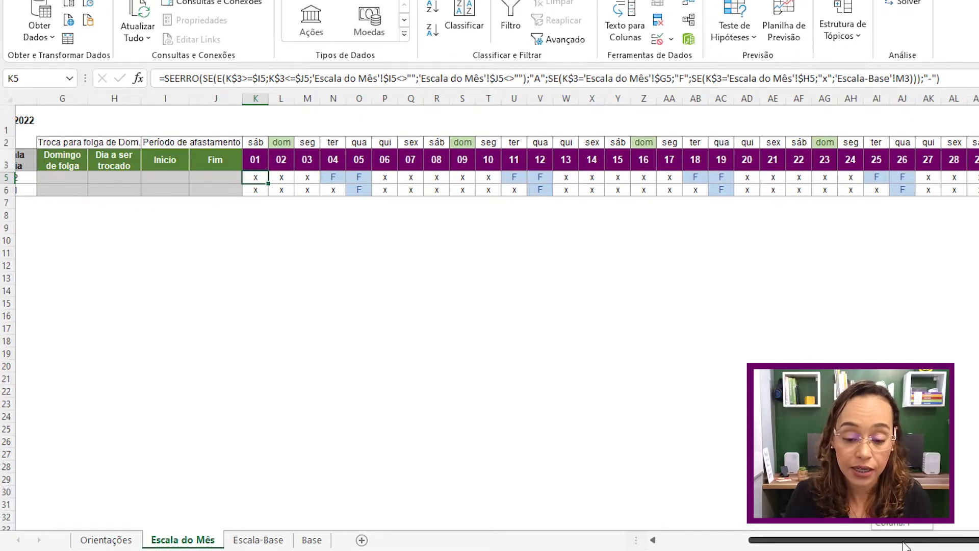
pyautogui.moveTo(904, 545); pyautogui.dragTo(814, 545)
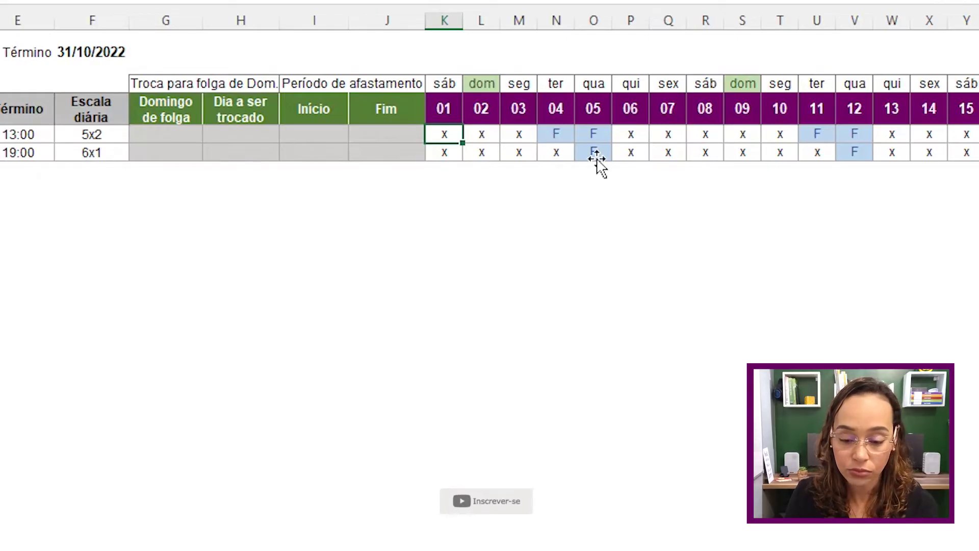
# Step: Swap Func. 2's day off by entering 09/10 as the Sunday off and 12/10 as the day exchanged
pyautogui.hscroll(5, 490, 117)
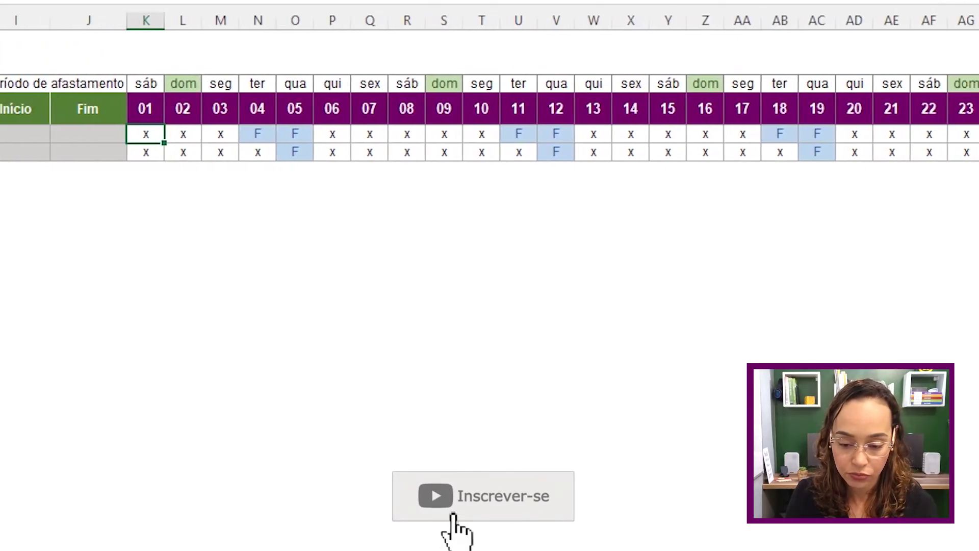
pyautogui.hscroll(-5, 489, 118)
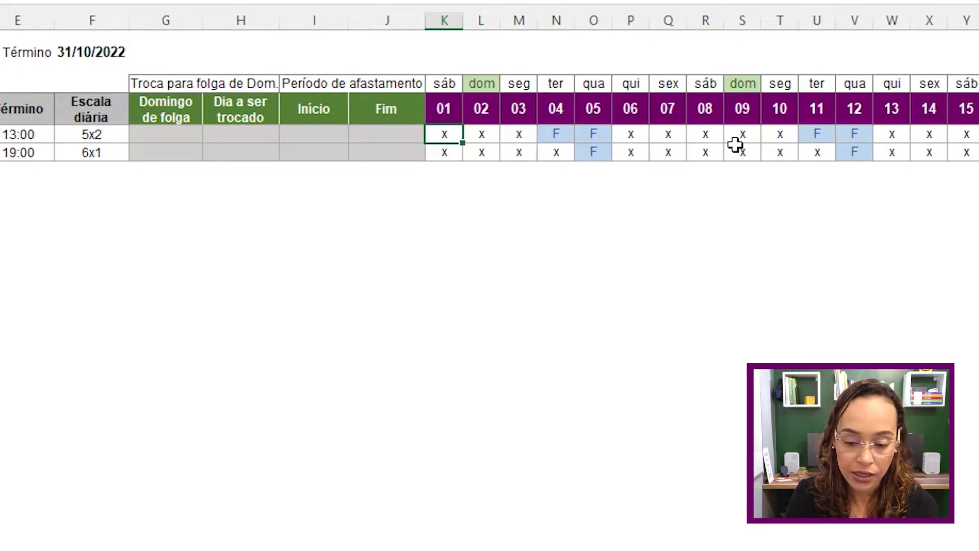
pyautogui.click(168, 153)
pyautogui.write('09/10')
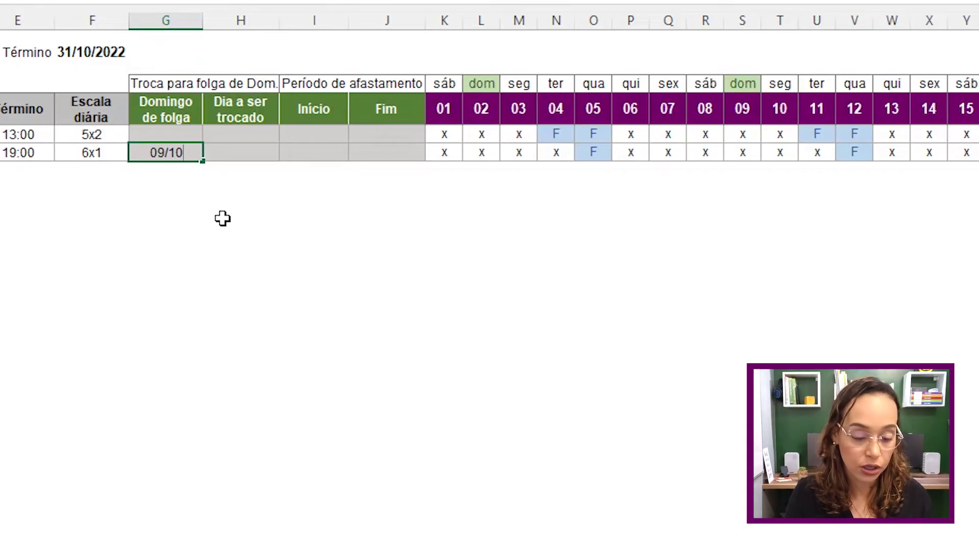
pyautogui.press('Tab')
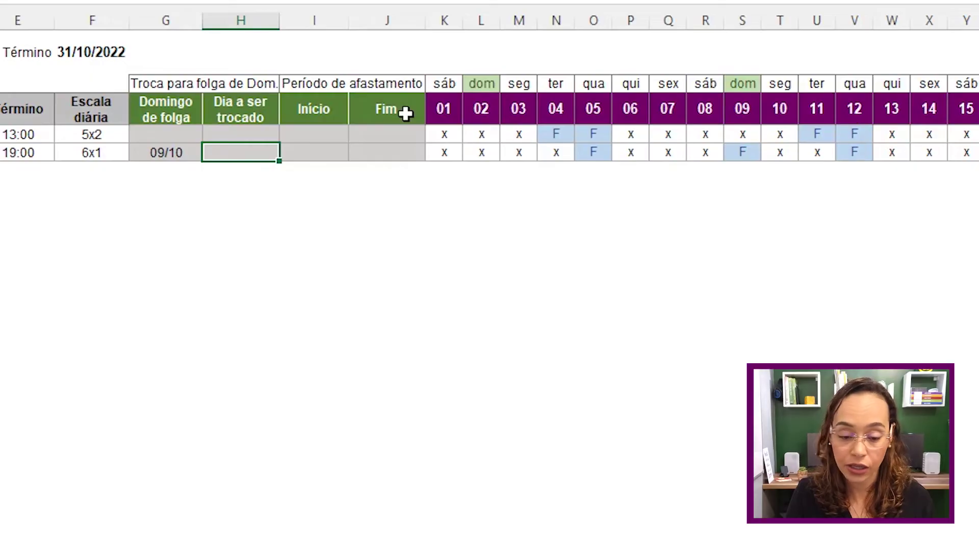
pyautogui.write('12/10')
pyautogui.press('Tab')
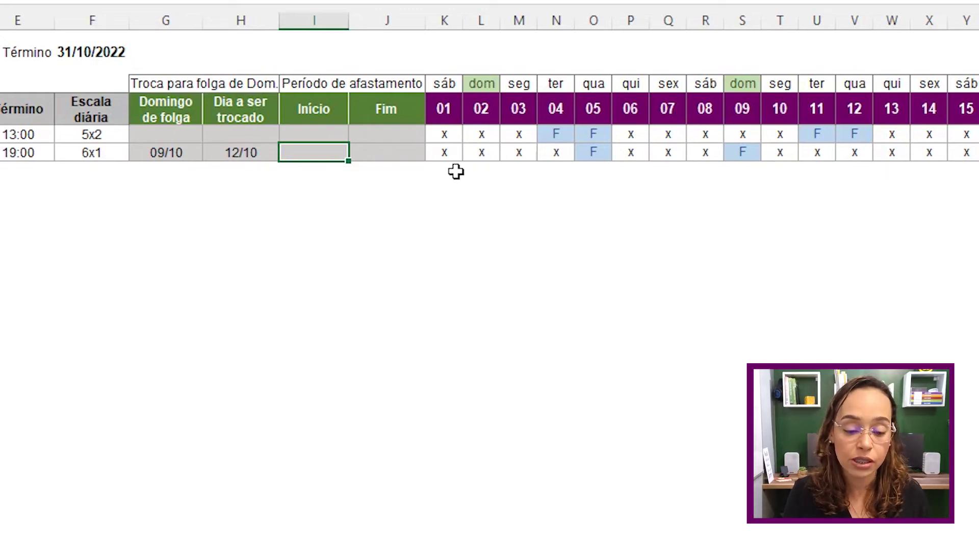
# Step: Enter a leave period for Func. 1 starting 10/10 and ending 15/10, and check the marked days in the schedule
pyautogui.click(331, 133)
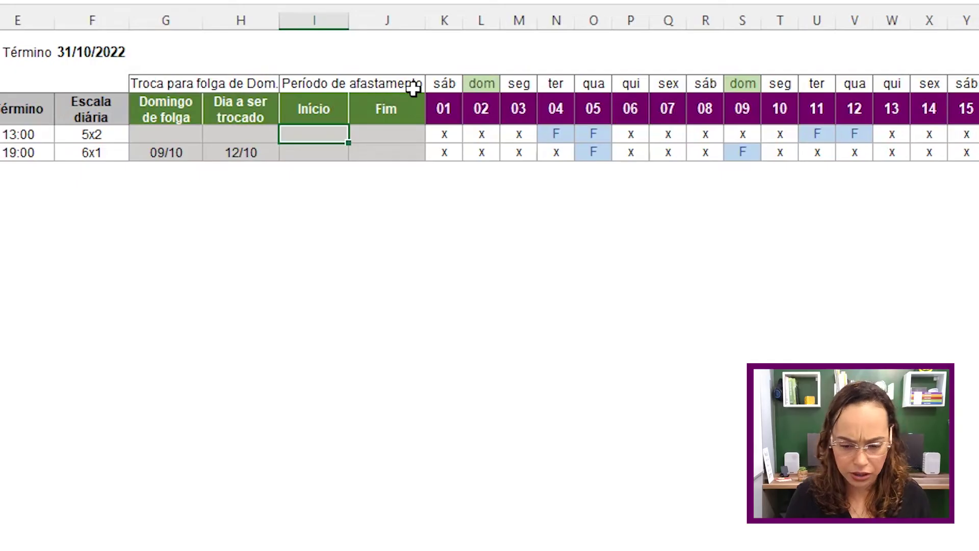
pyautogui.write('10/10')
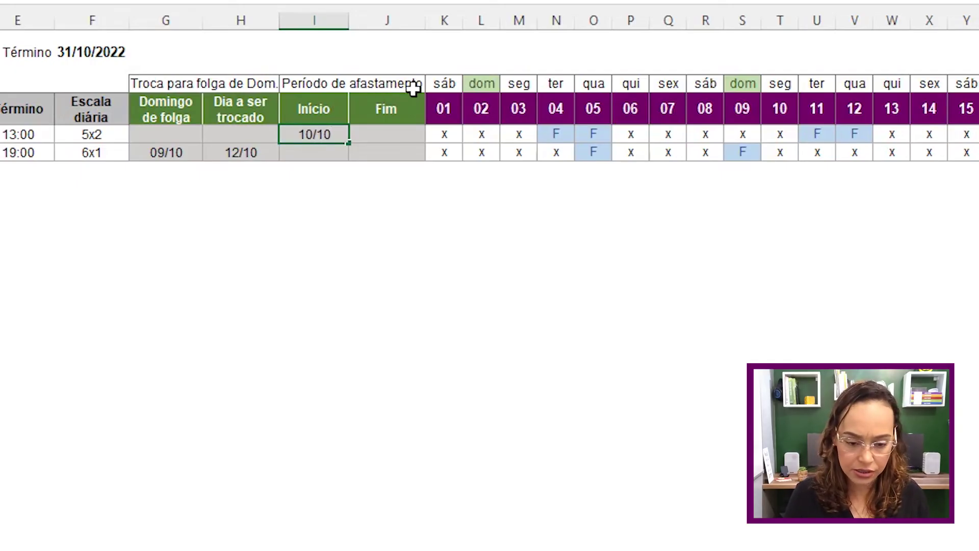
pyautogui.press('Tab')
pyautogui.write('15/10')
pyautogui.press('Tab')
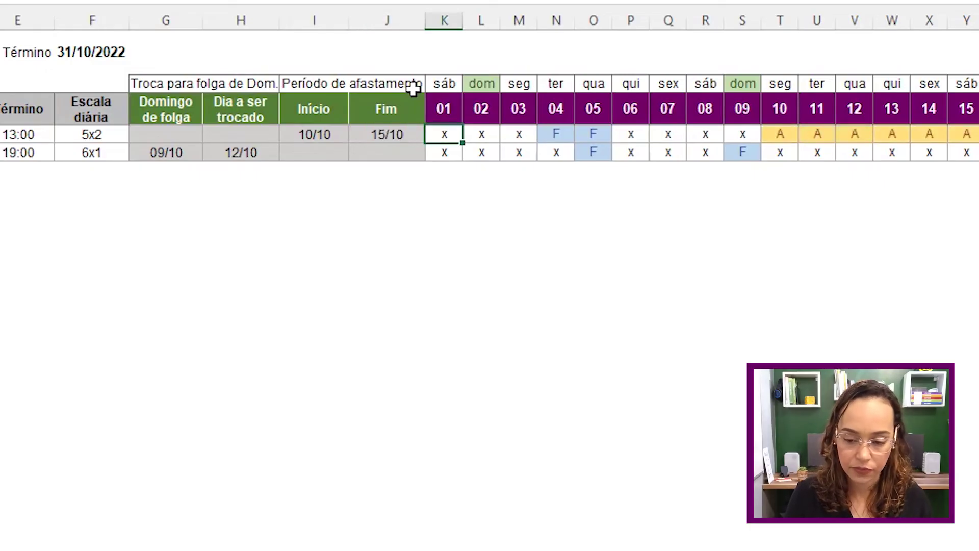
pyautogui.hscroll(3, 564, 138)
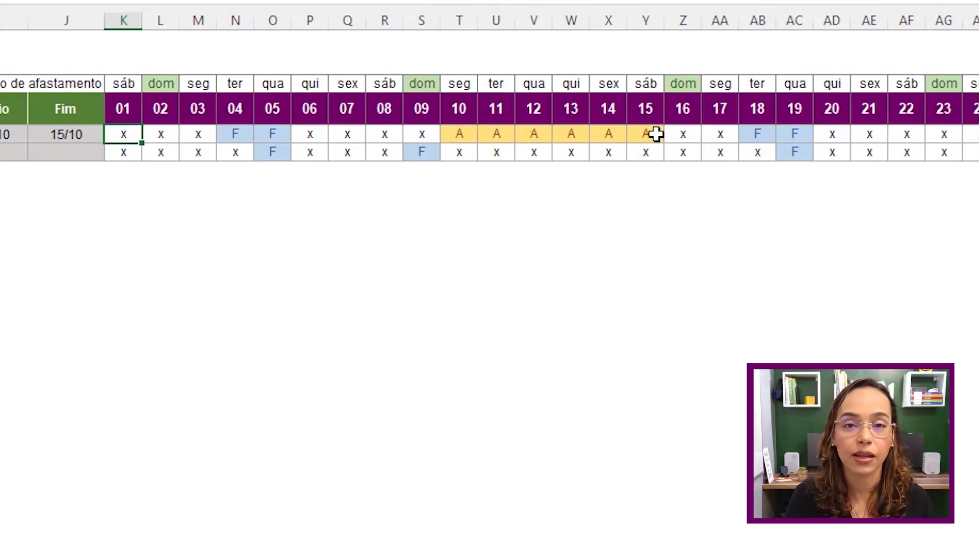
pyautogui.hscroll(-3, 475, 232)
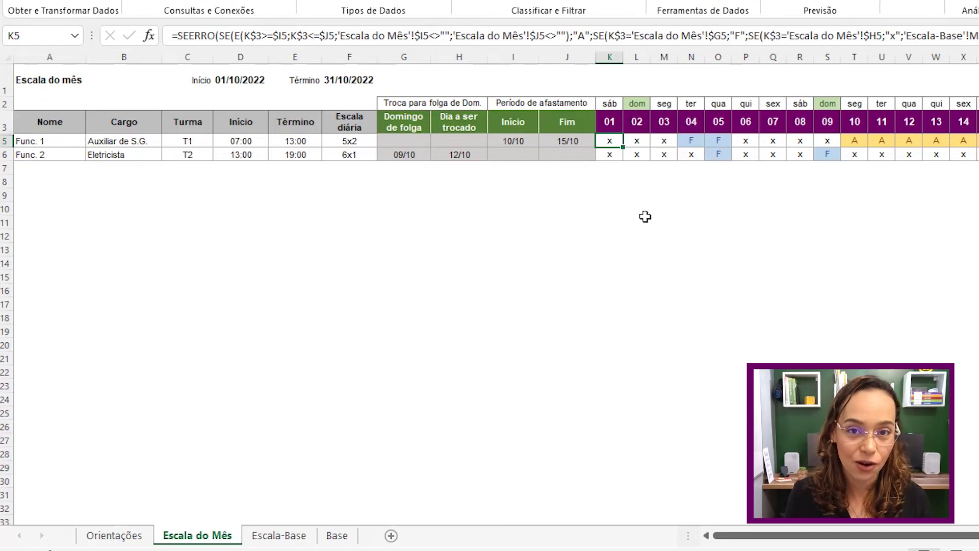
# Step: Set the month schedule's start date to 1/11 and review both employees' daily schedule through the end of the month
pyautogui.click(242, 81)
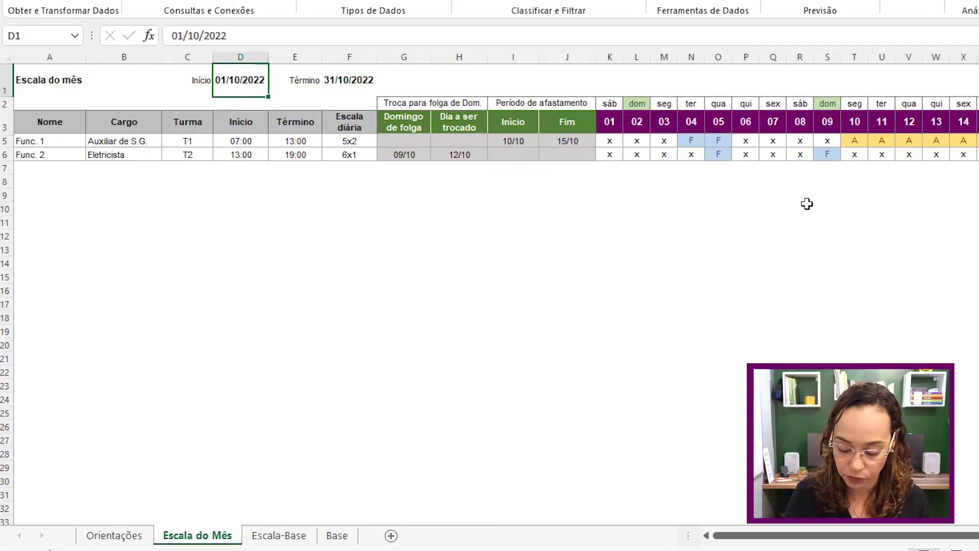
pyautogui.write('1/11')
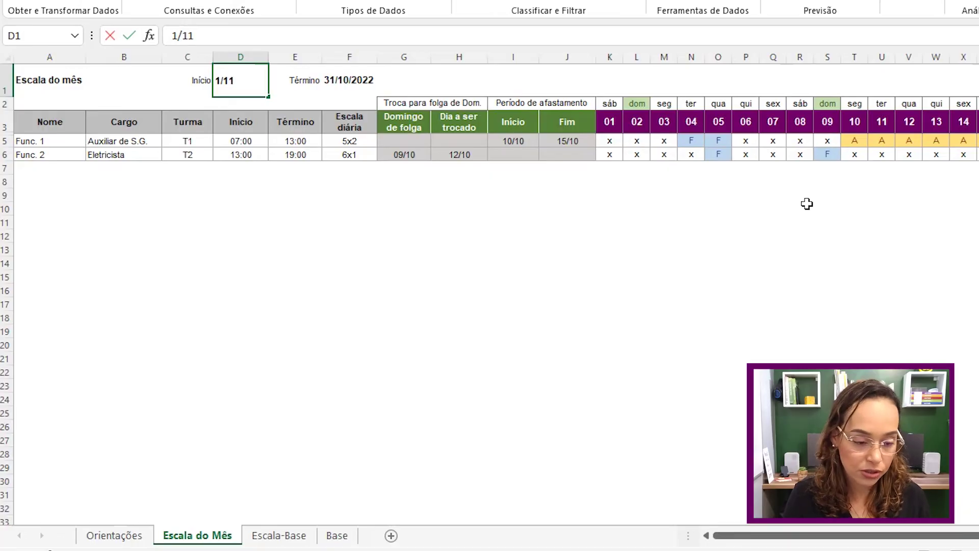
pyautogui.press('Return')
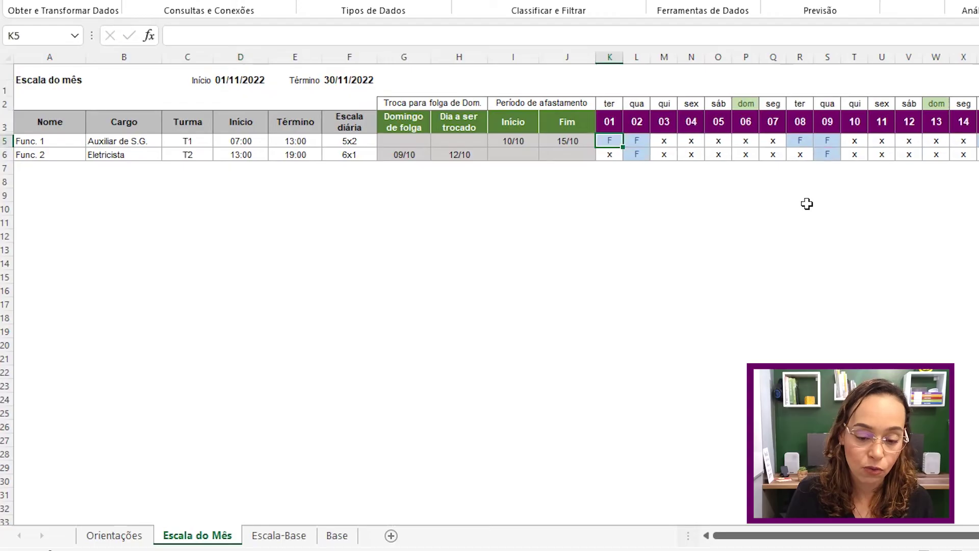
pyautogui.moveTo(748, 541); pyautogui.dragTo(748, 541)
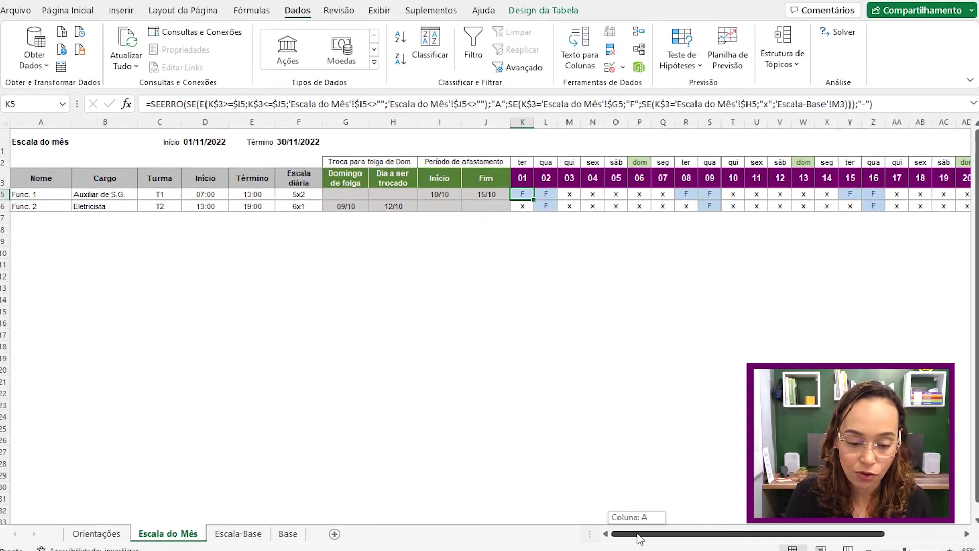
pyautogui.moveTo(640, 539); pyautogui.dragTo(765, 538)
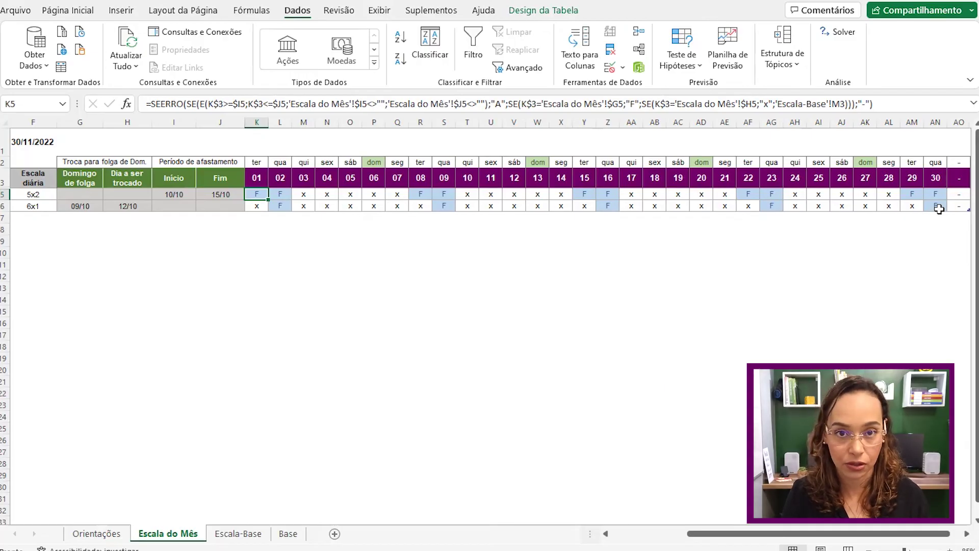
pyautogui.moveTo(738, 534); pyautogui.dragTo(672, 540)
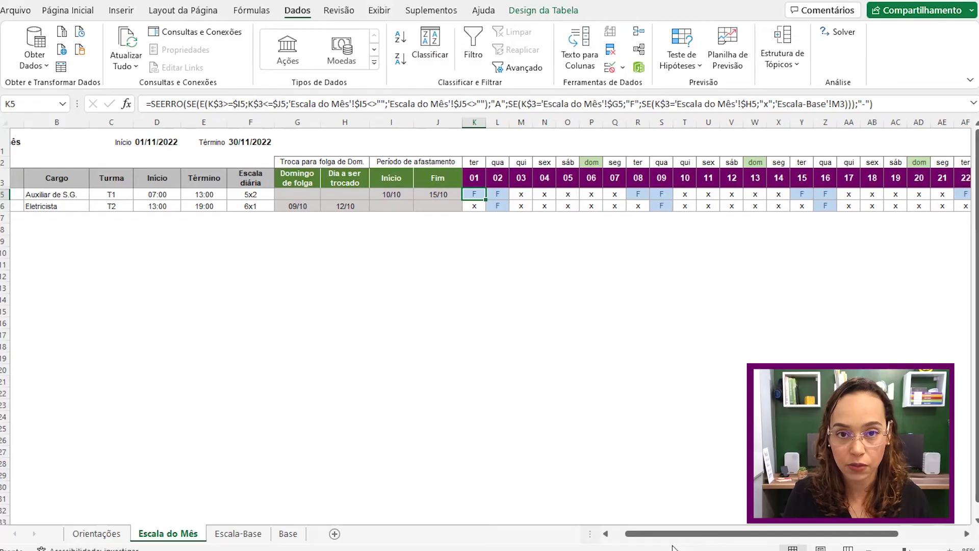
# Step: Select the start date of the month schedule
pyautogui.click(166, 143)
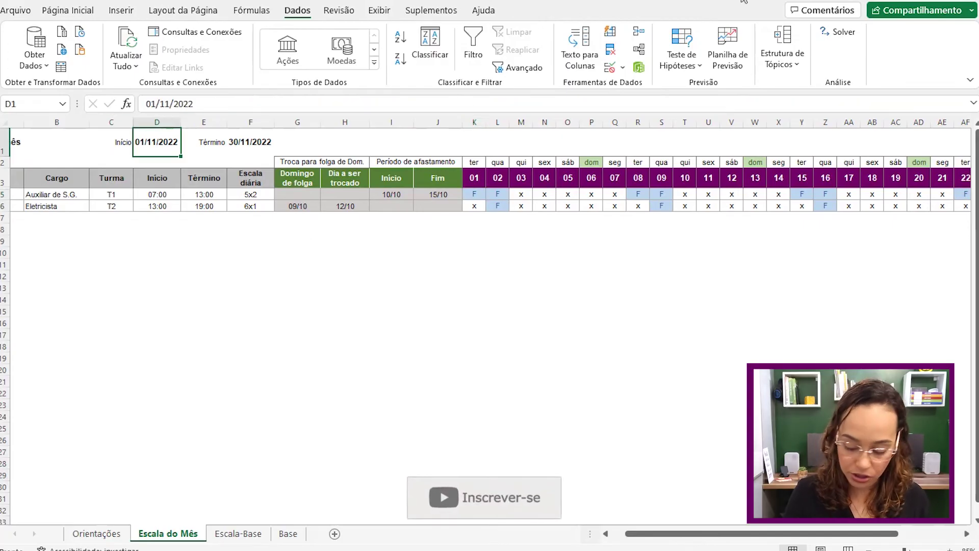